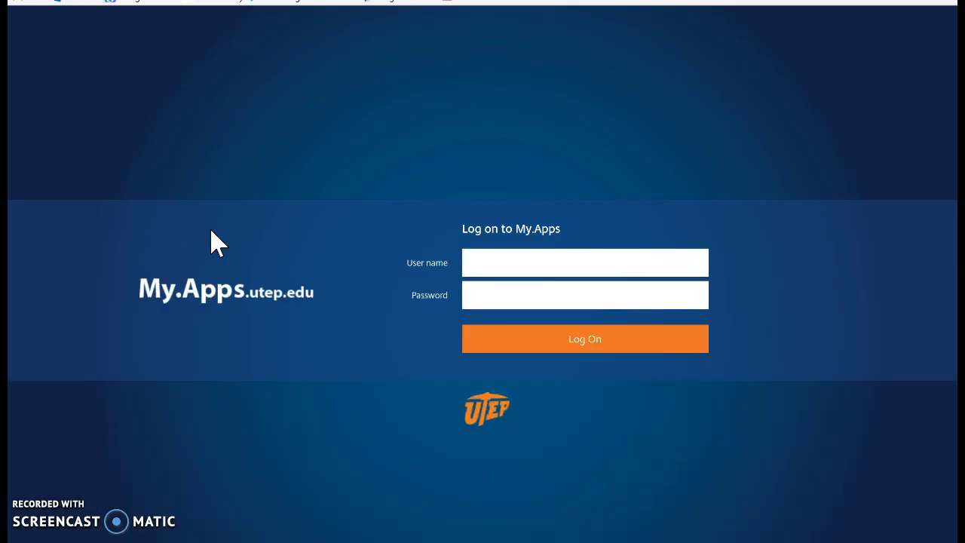
Log on to My.Apps with the university user name and password
key("Tab")
type("••••••••••")
left_click(585, 338)
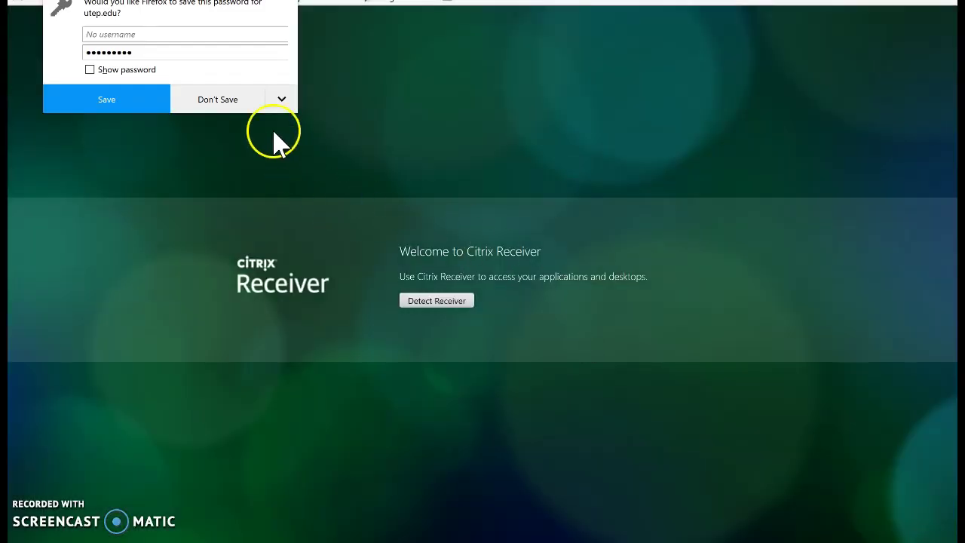
Decline Firefox's offer to save the password and run Citrix Receiver detection
left_click(274, 133)
left_click(351, 194)
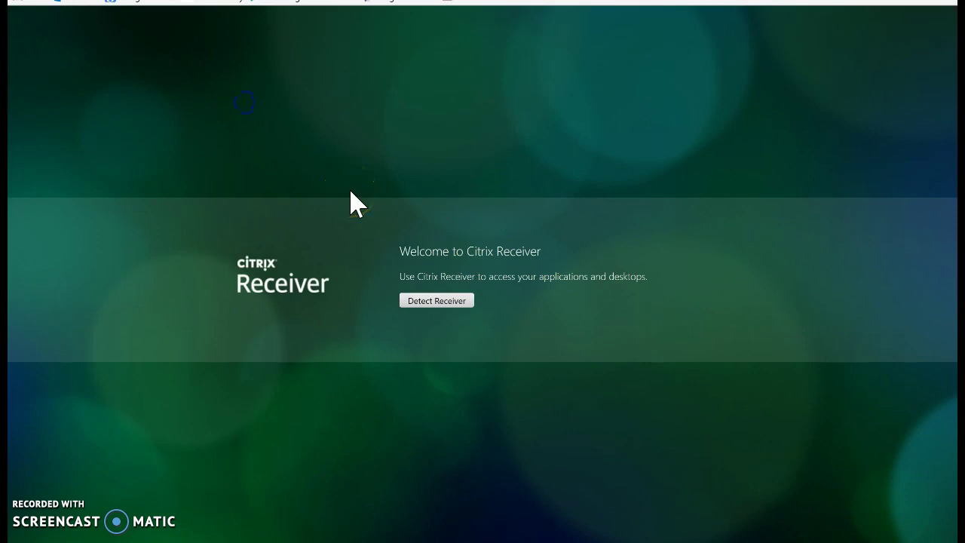
left_click(460, 300)
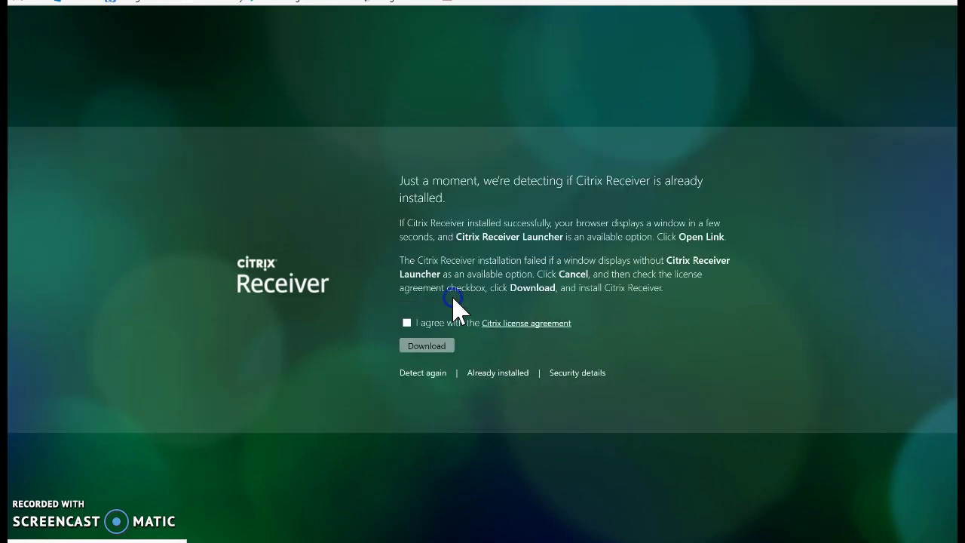
Accept the Citrix licence and save CitrixReceiverWeb.exe to Downloads, replacing the existing file
left_click(407, 322)
left_click(436, 347)
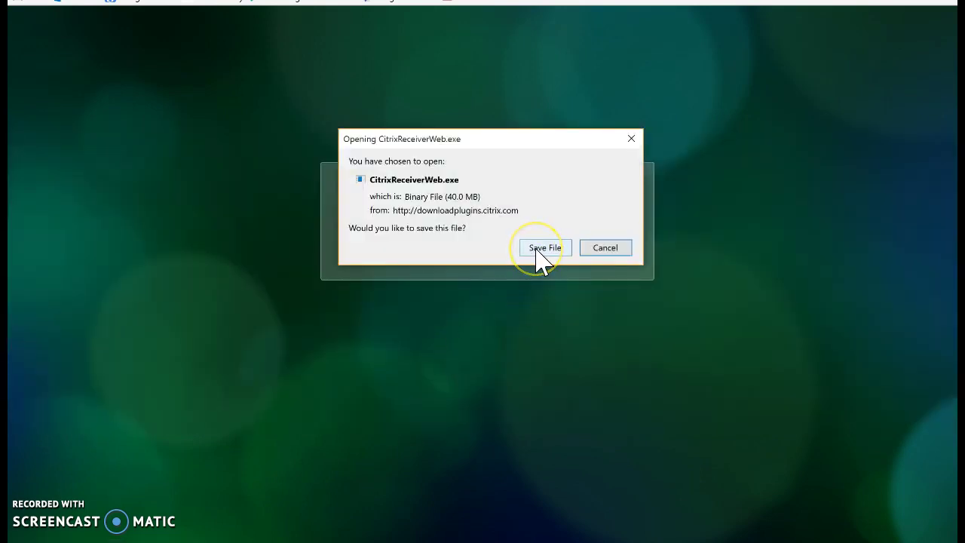
left_click(537, 249)
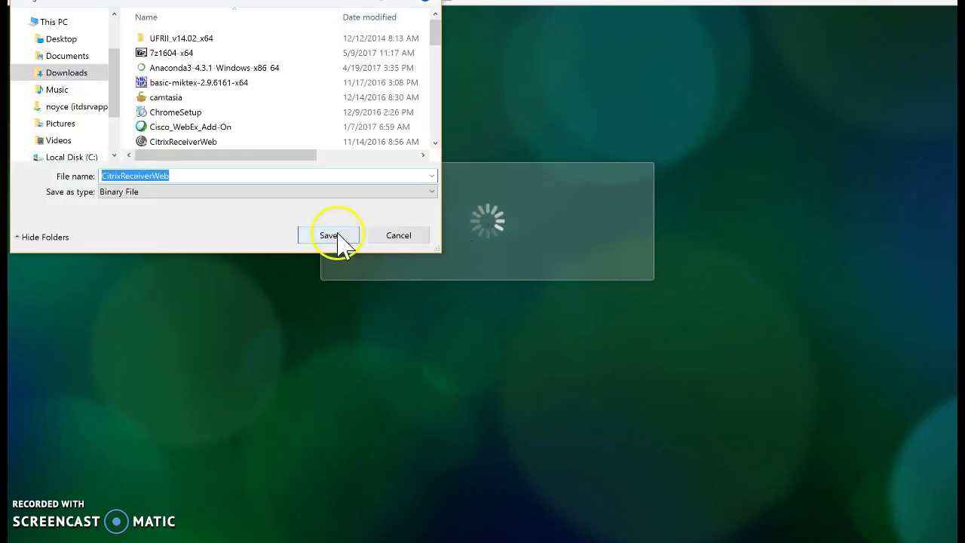
left_click(341, 240)
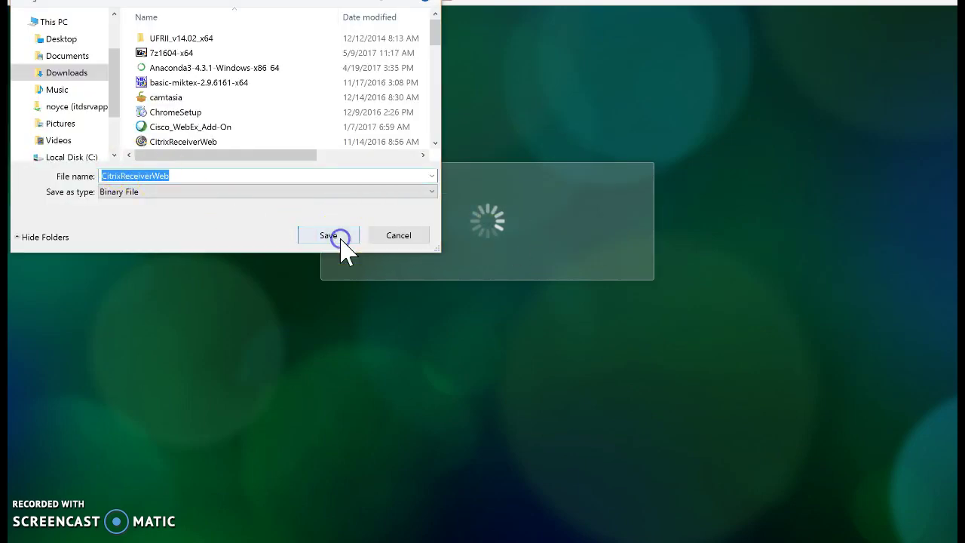
left_click(548, 253)
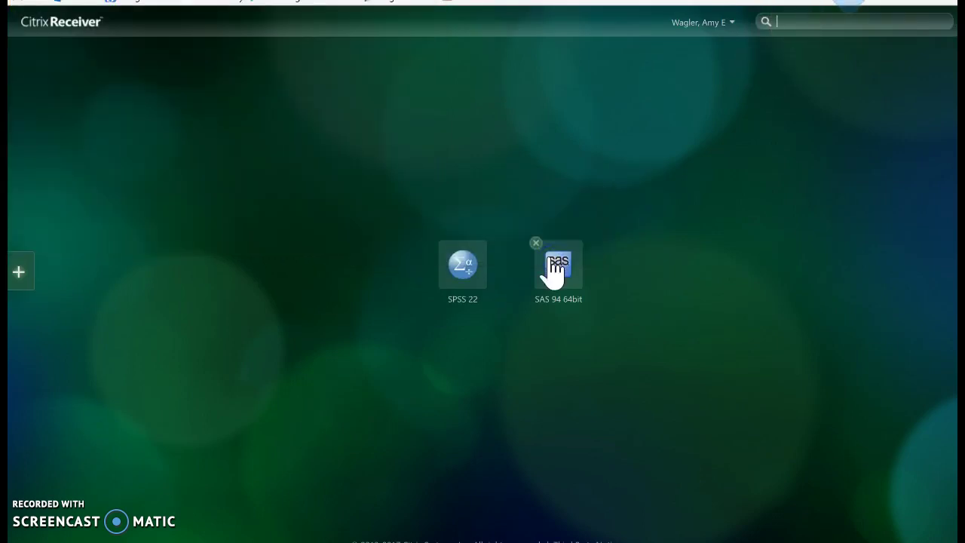
Run CitrixReceiverWeb.exe from Downloads and install Citrix Receiver with the licence accepted and single sign-on off
left_click(744, 80)
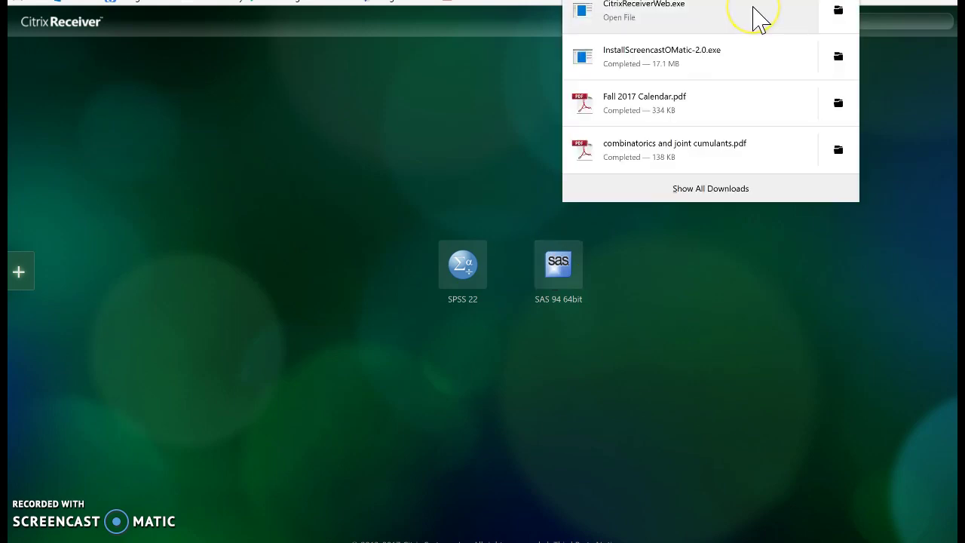
left_click(753, 9)
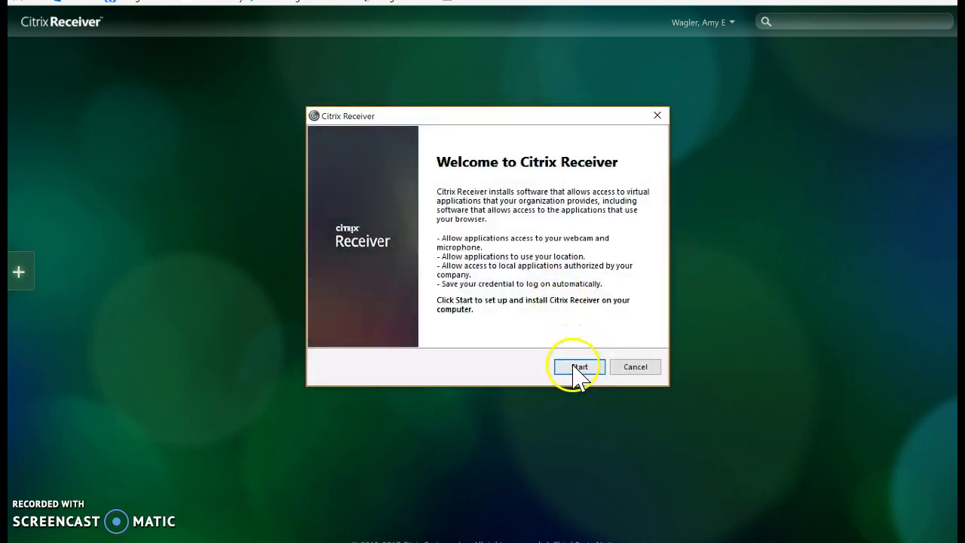
left_click(574, 365)
left_click(332, 337)
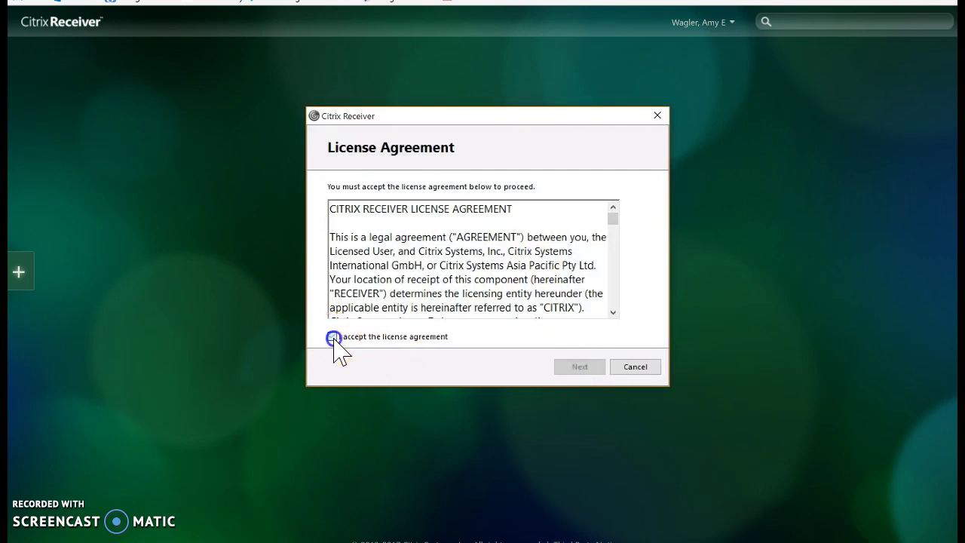
left_click(581, 369)
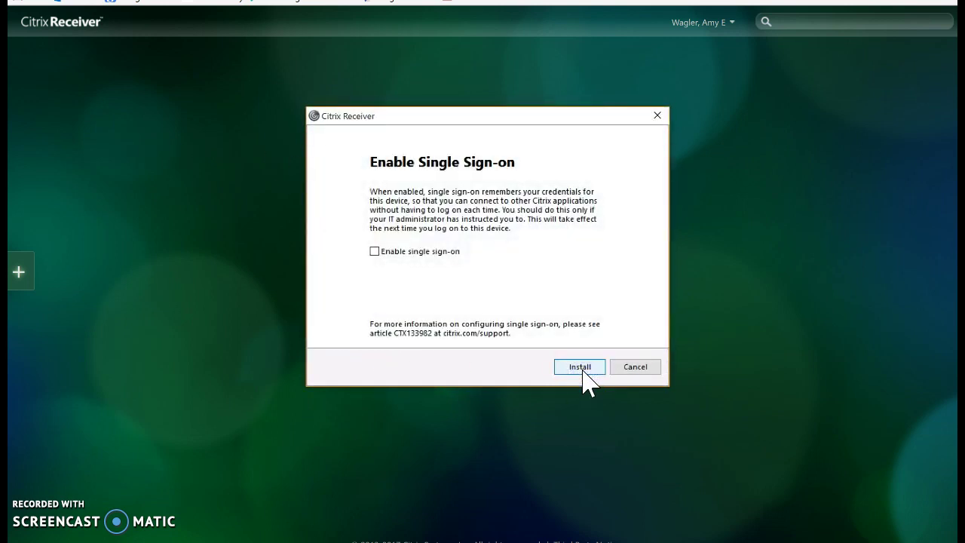
left_click(583, 370)
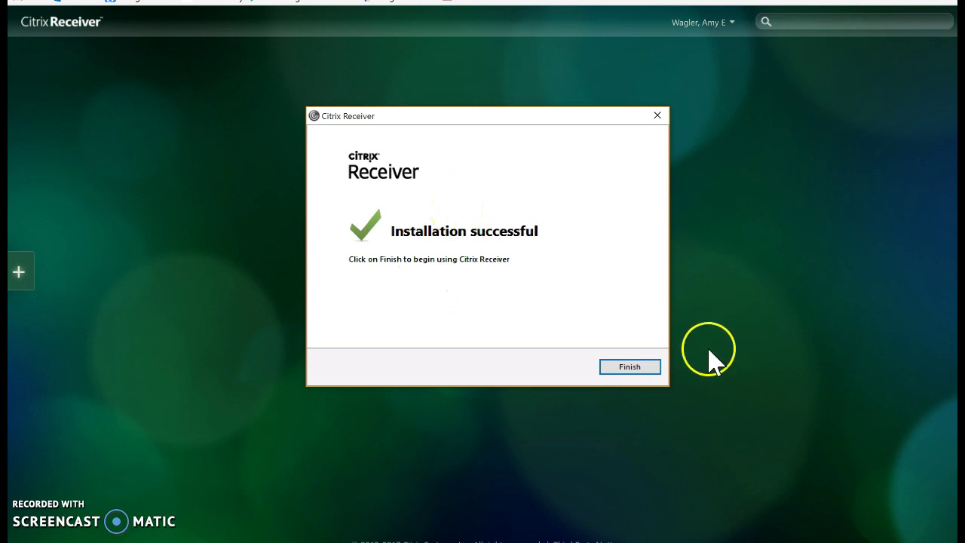
left_click(632, 369)
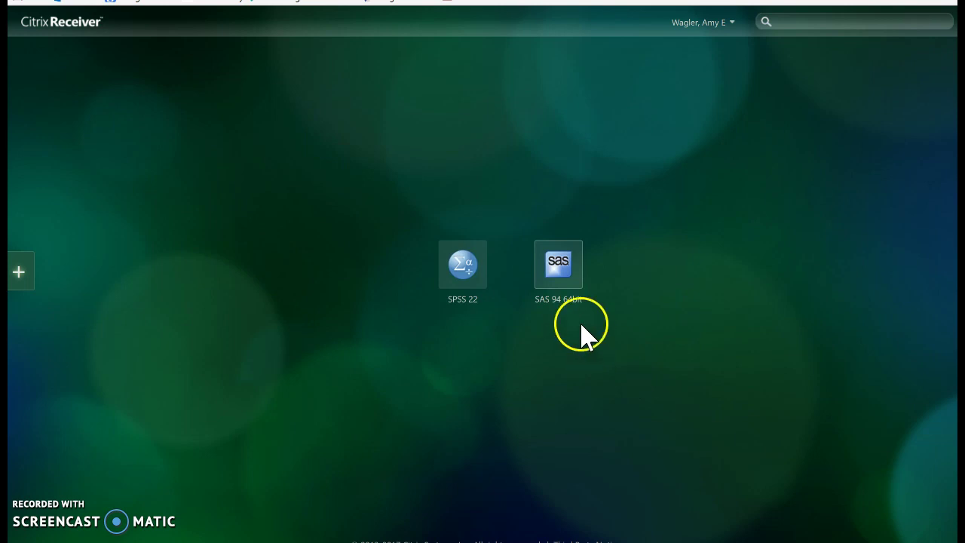
Browse the All Apps list, then launch the SAS 94 64bit tile to get its .ica file prompt
left_click(565, 270)
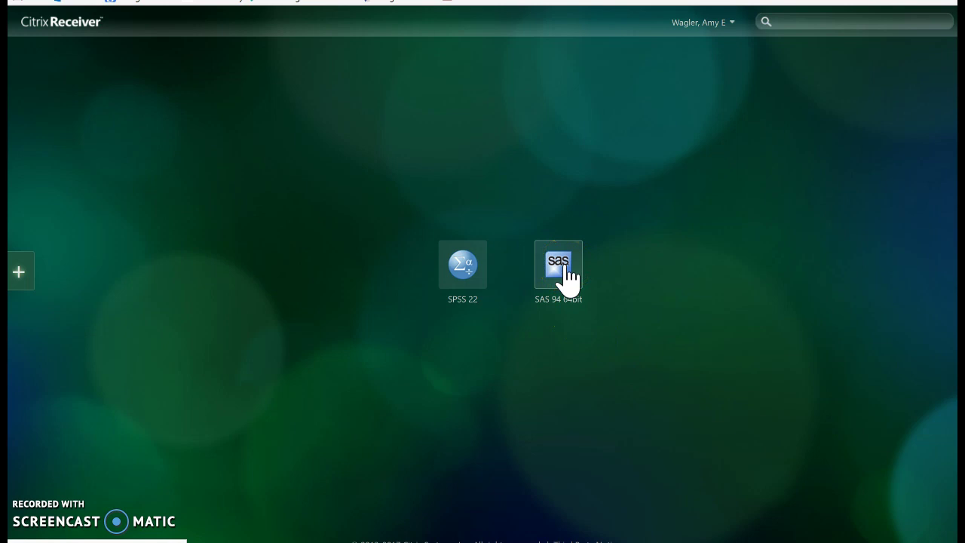
left_click(17, 273)
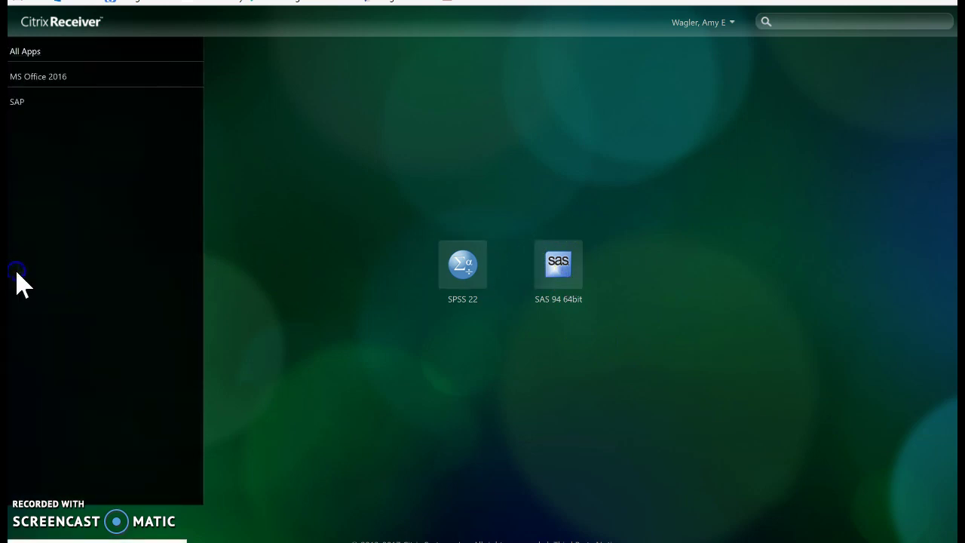
left_click(63, 47)
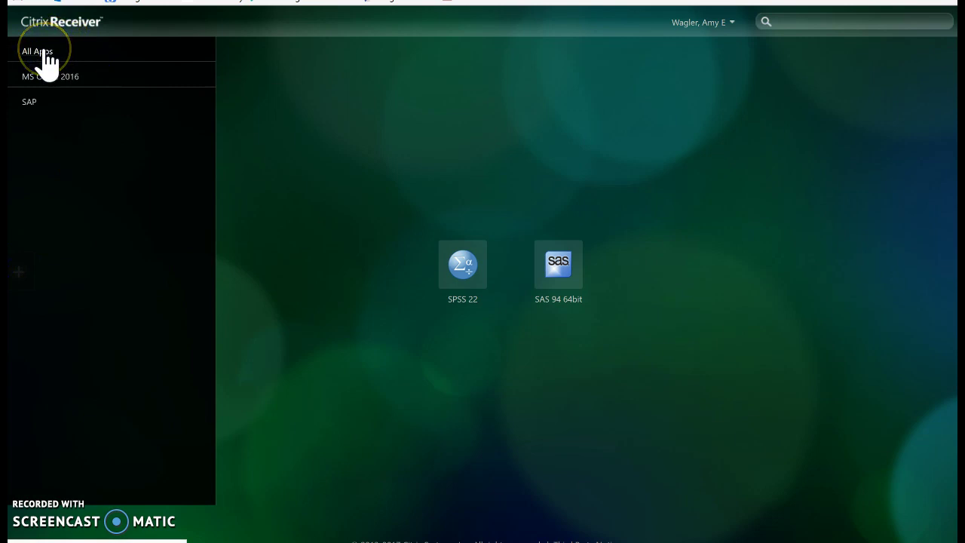
left_click(307, 84)
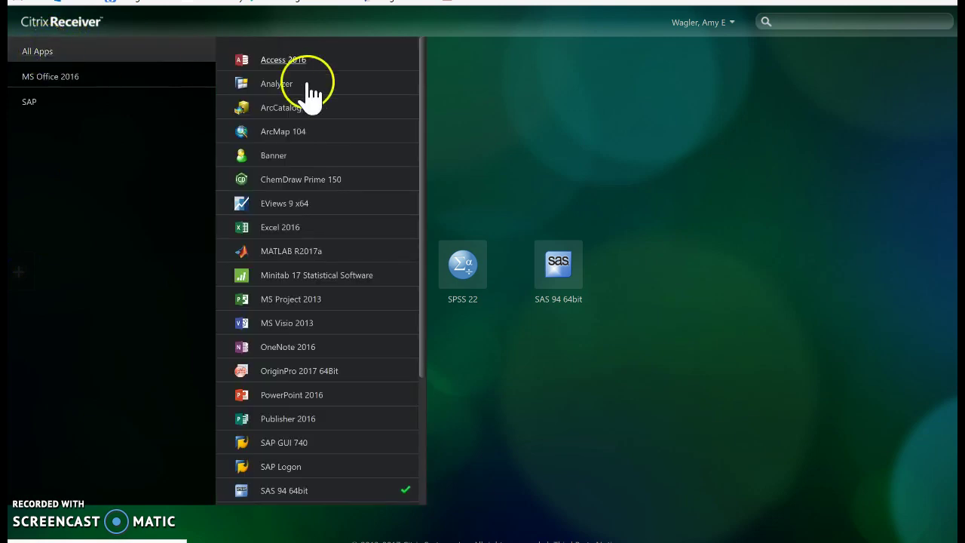
scroll(305, 352, "down", 1)
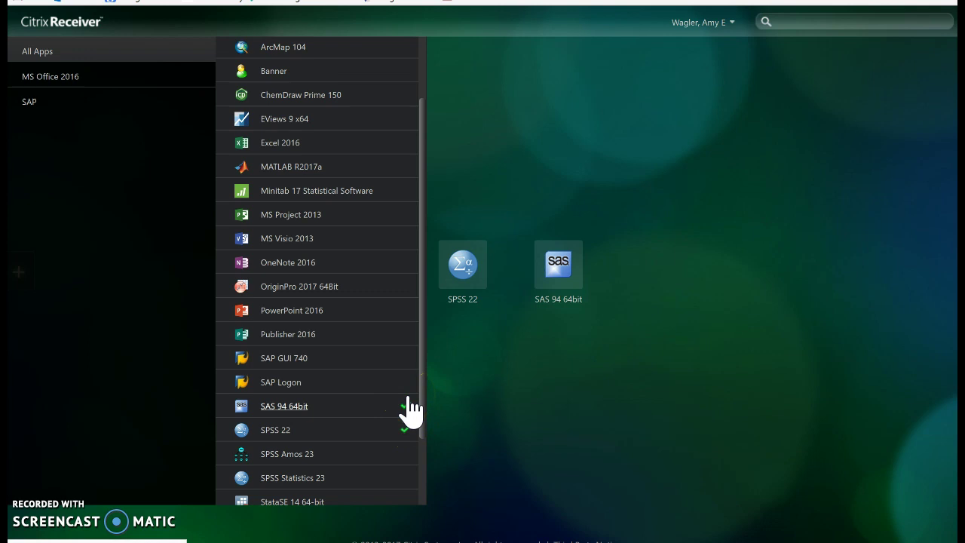
left_click(575, 382)
left_click(571, 273)
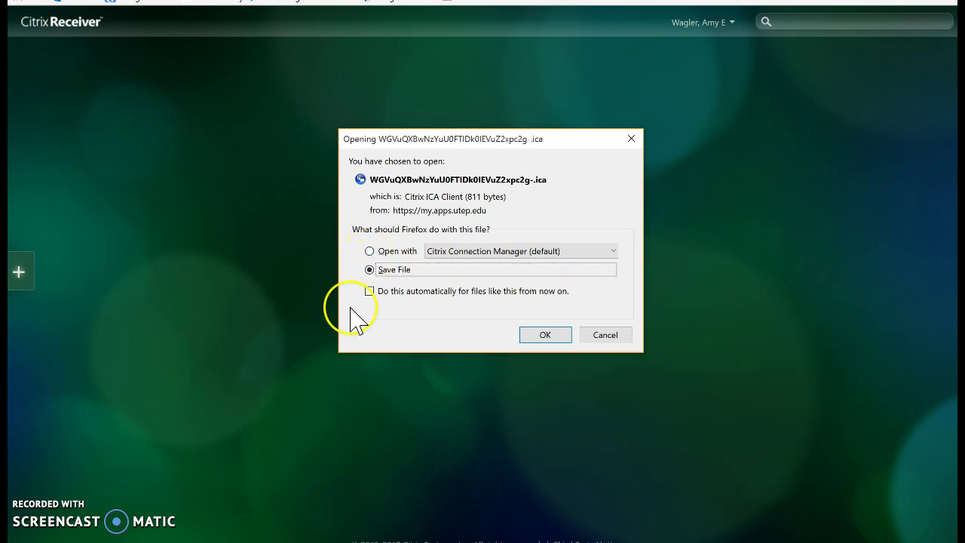
Open the SAS .ica file with Citrix Connection Manager and relaunch SAS 94 64bit until it starts
left_click(370, 251)
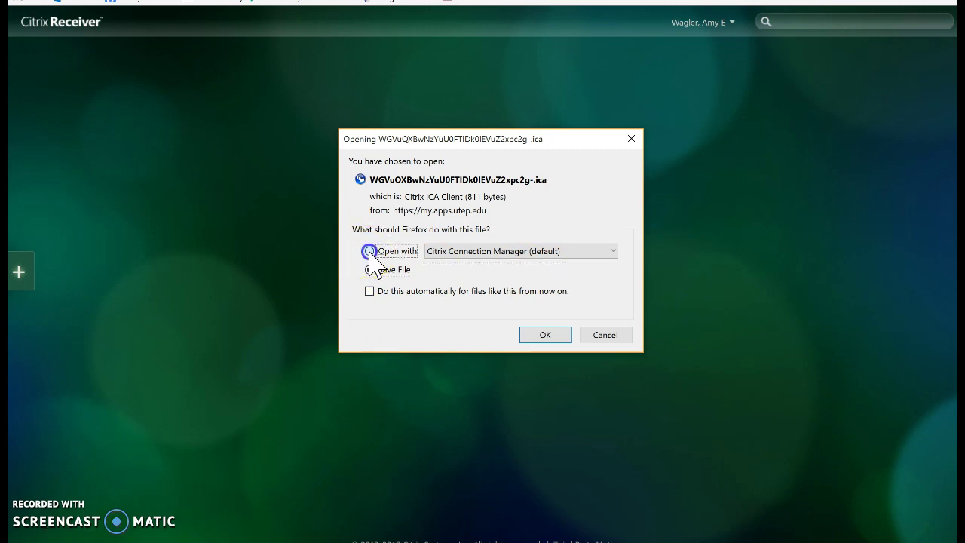
left_click(535, 334)
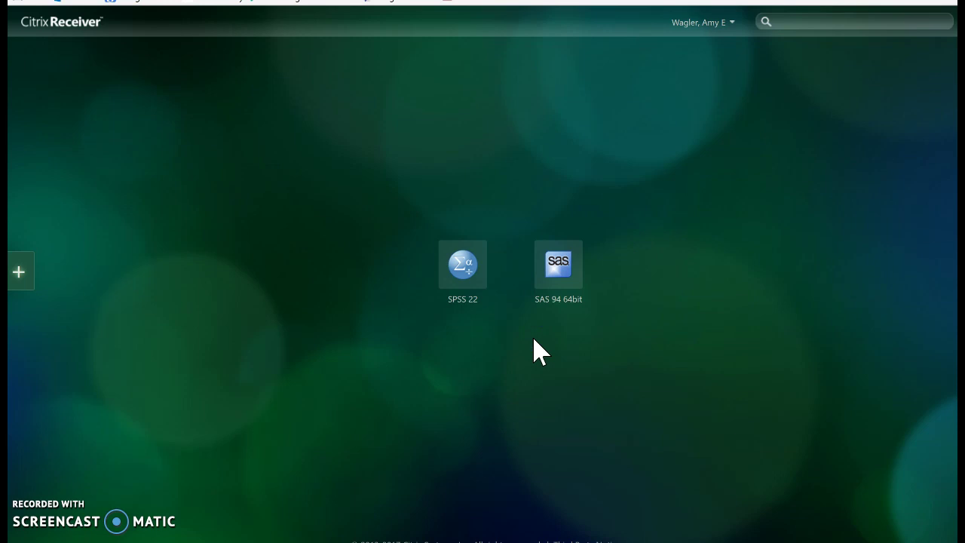
left_click(559, 265)
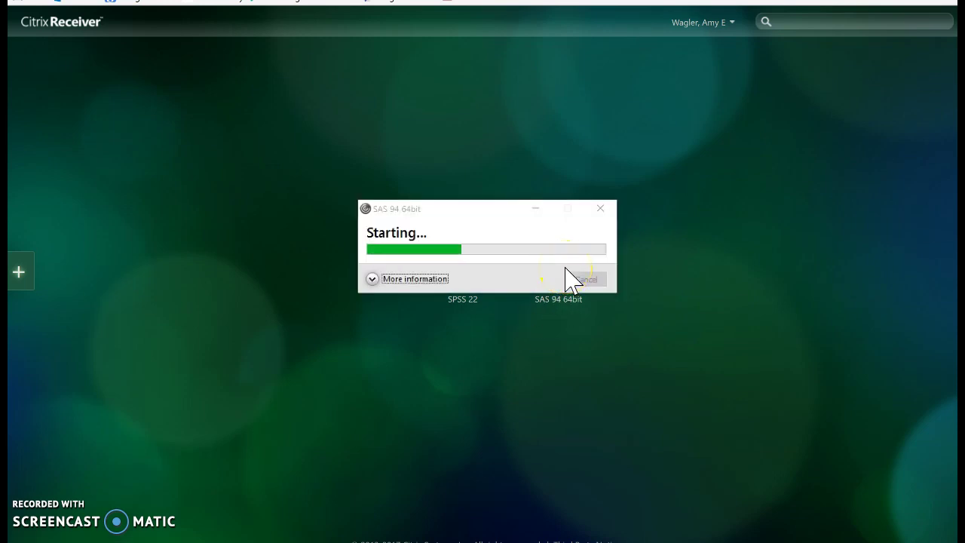
left_click(843, 263)
left_click(828, 272)
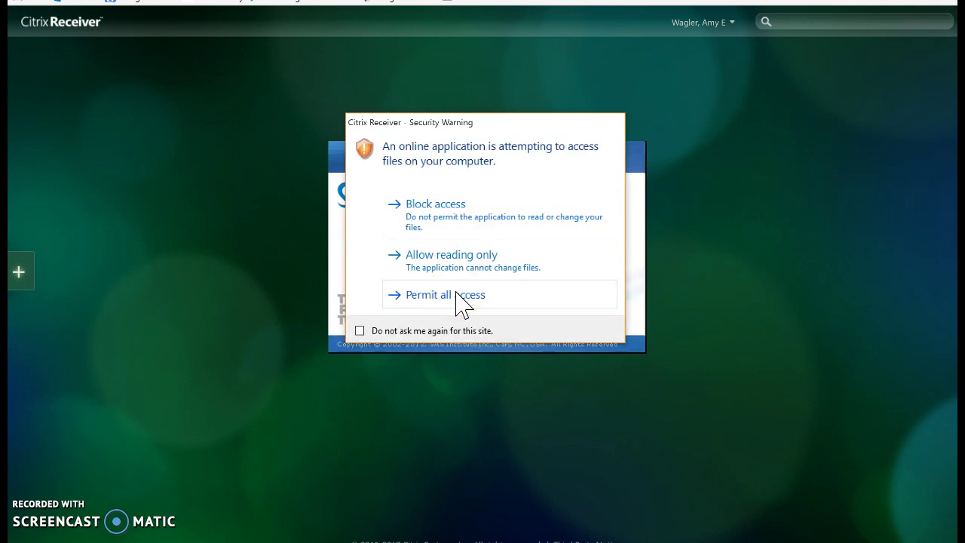
Tick 'Do not ask me again for this site' and choose Permit all access in the Security Warning
left_click(360, 331)
left_click(433, 294)
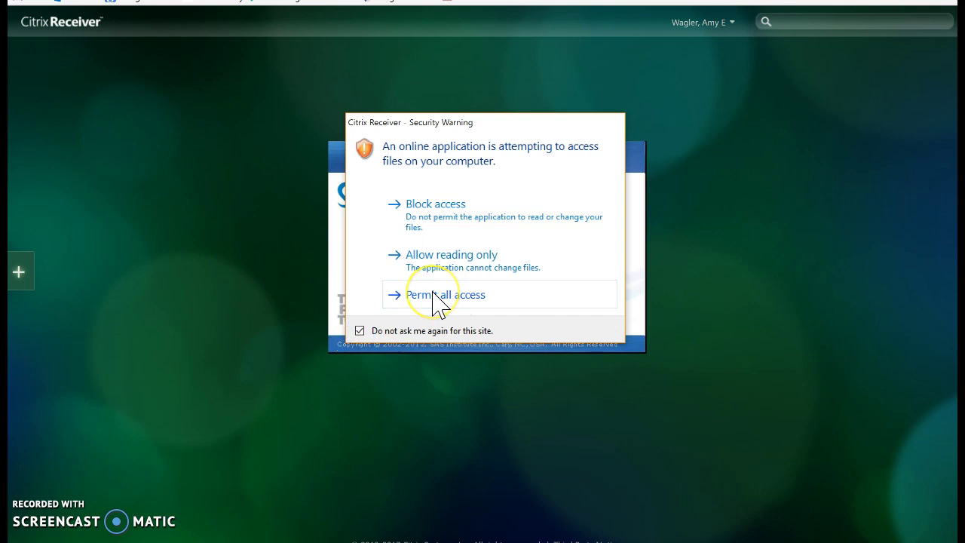
left_click(739, 276)
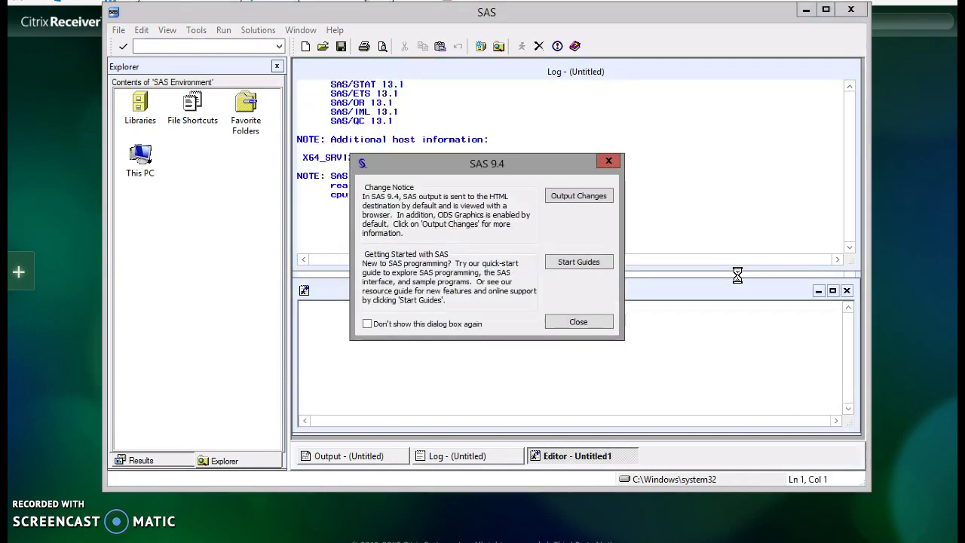
Close the SAS 9.4 Change Notice and maximize the SAS window
left_click(577, 322)
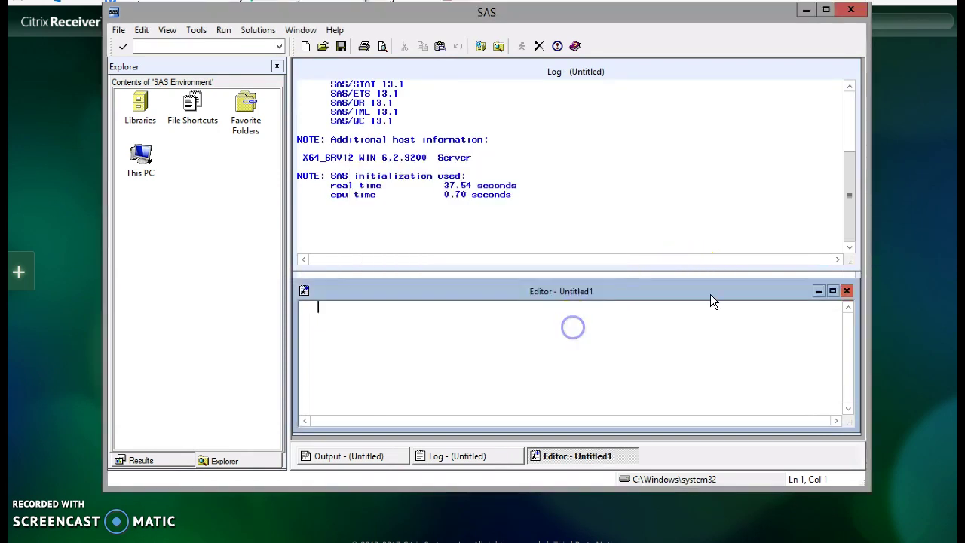
left_click(827, 11)
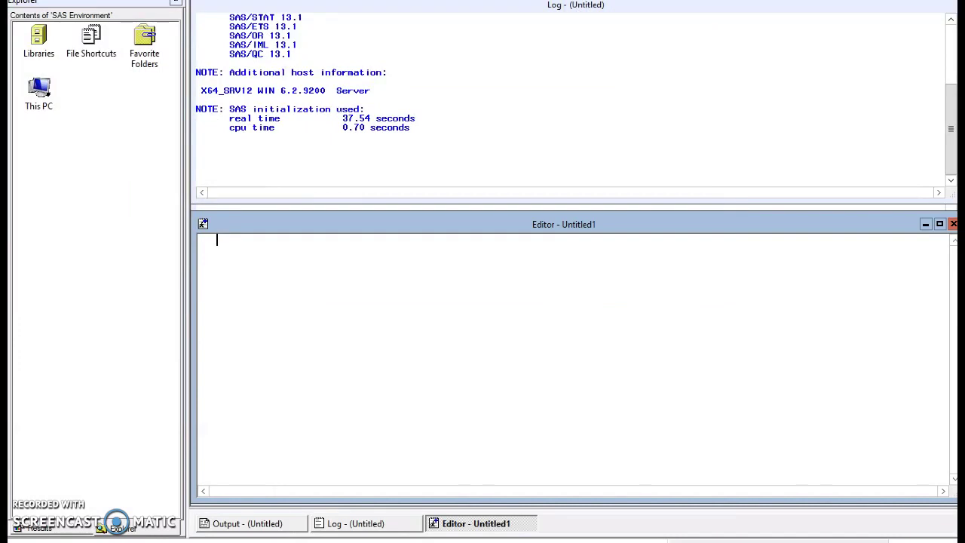